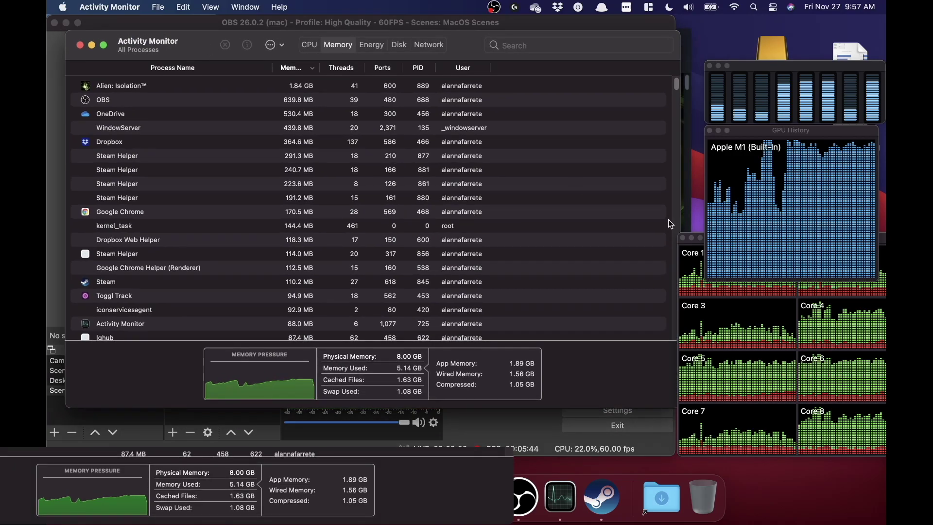
Bring Activity Monitor's GPU History window in front of the memory process list.
click(767, 134)
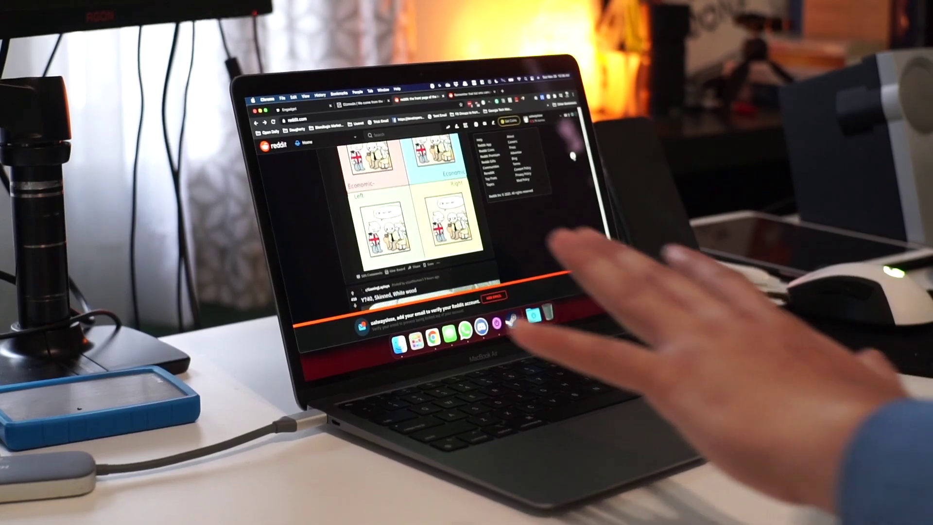
scroll(408, 211, down, 3)
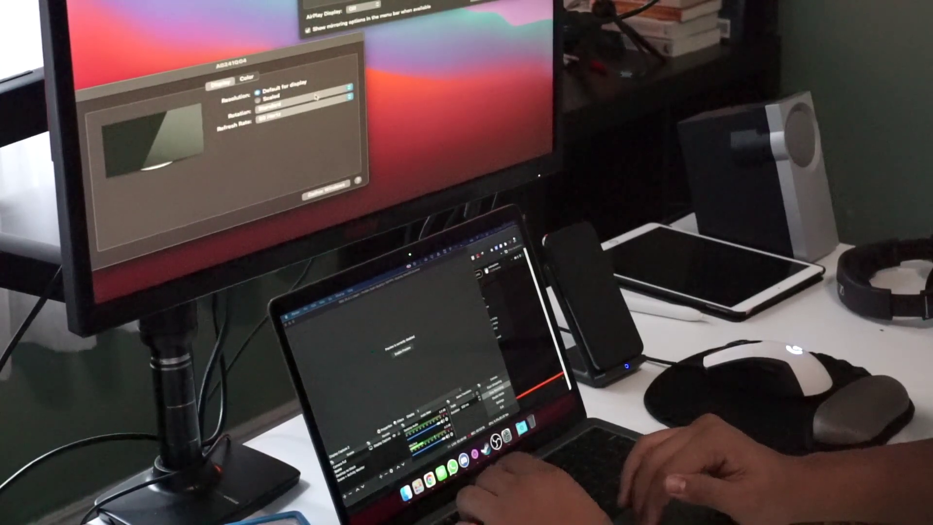
Enable the OBS display preview and give the external monitor a different scaled resolution.
click(402, 352)
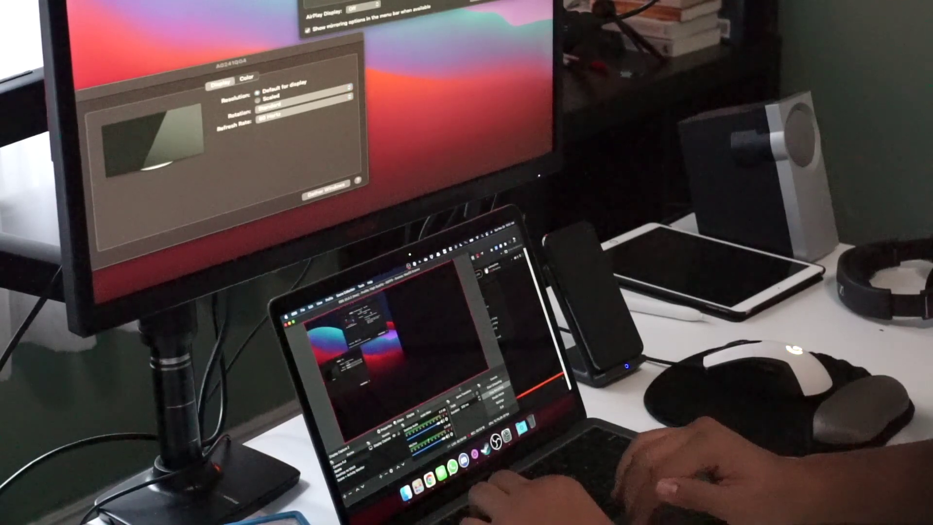
key(super+Tab)
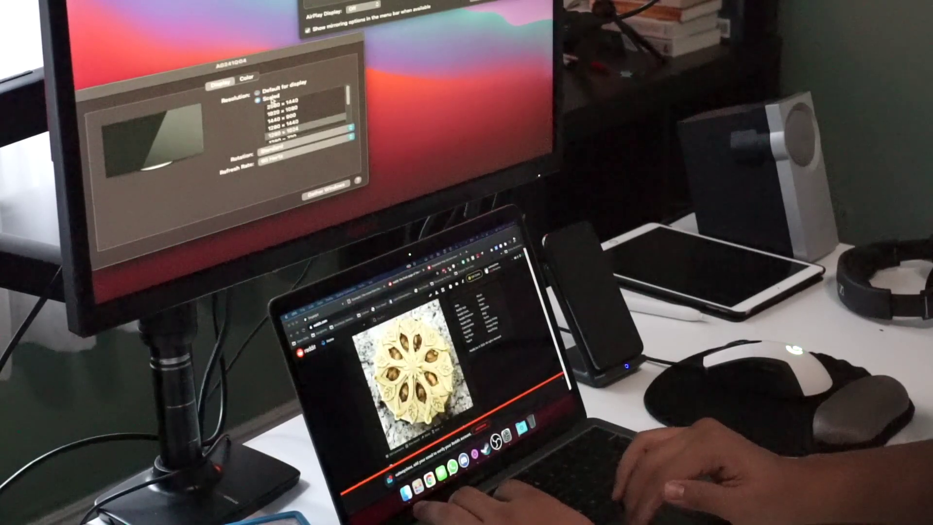
click(278, 103)
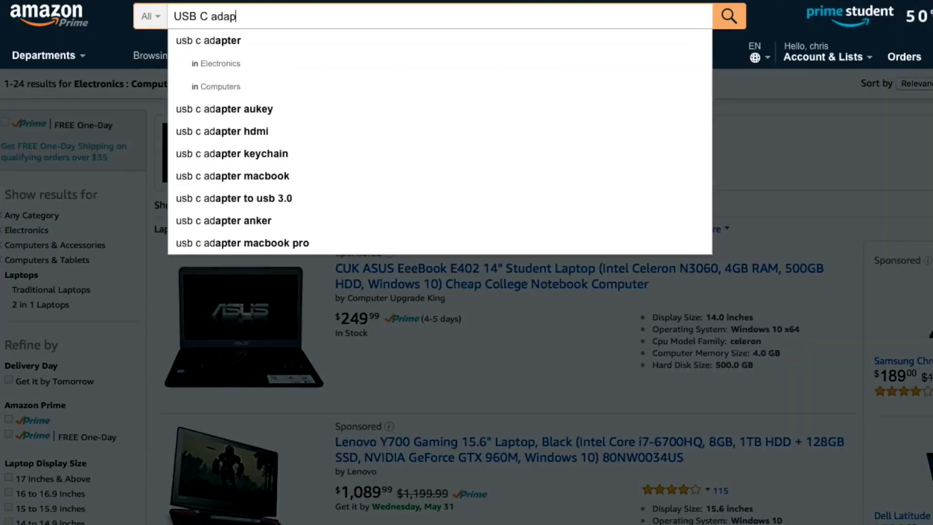
Run the Amazon search for 'USB C adapter'.
key(Return)
scroll(375, 371, down, 5)
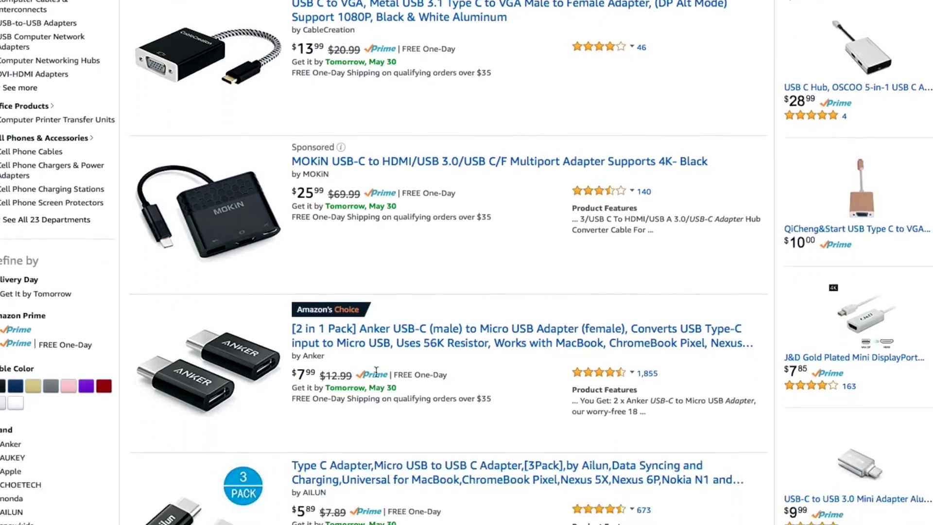
scroll(375, 370, down, 5)
scroll(375, 371, down, 5)
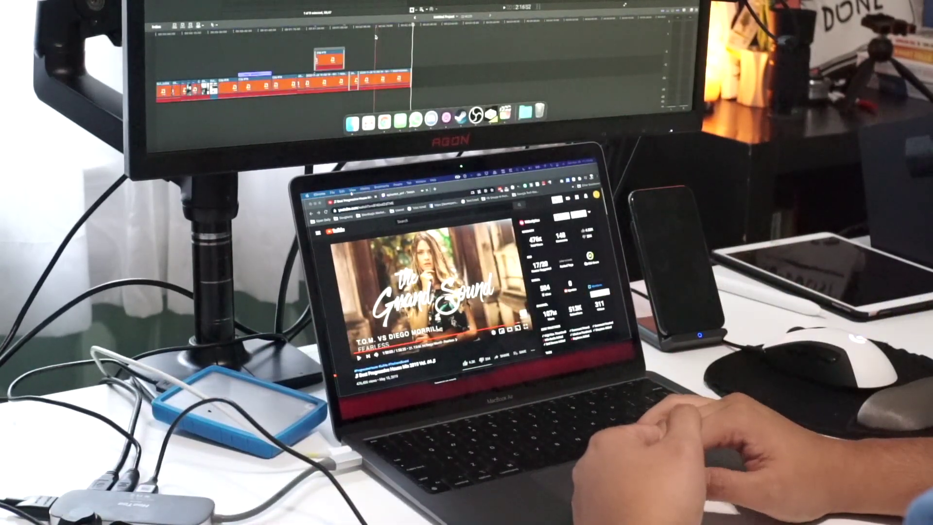
Open a Finder window from the Dock on the external monitor.
click(353, 125)
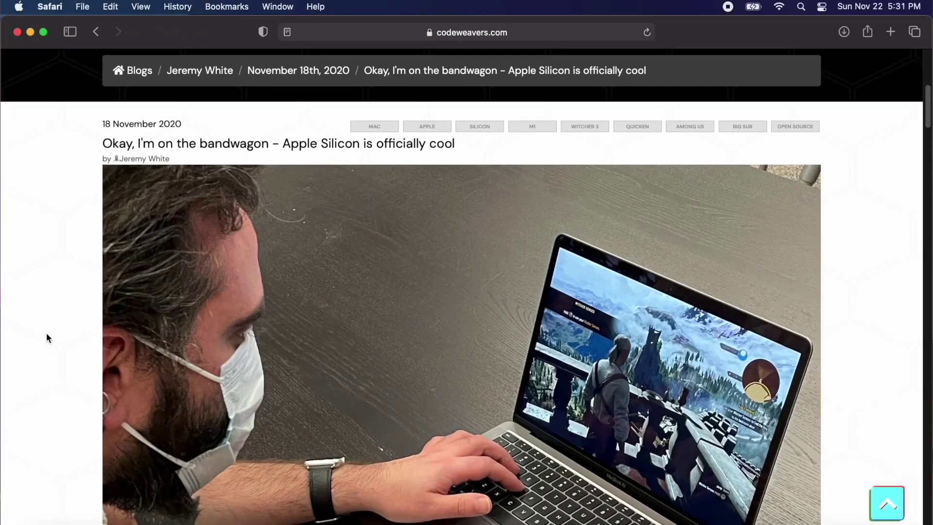
scroll(54, 311, down, 8)
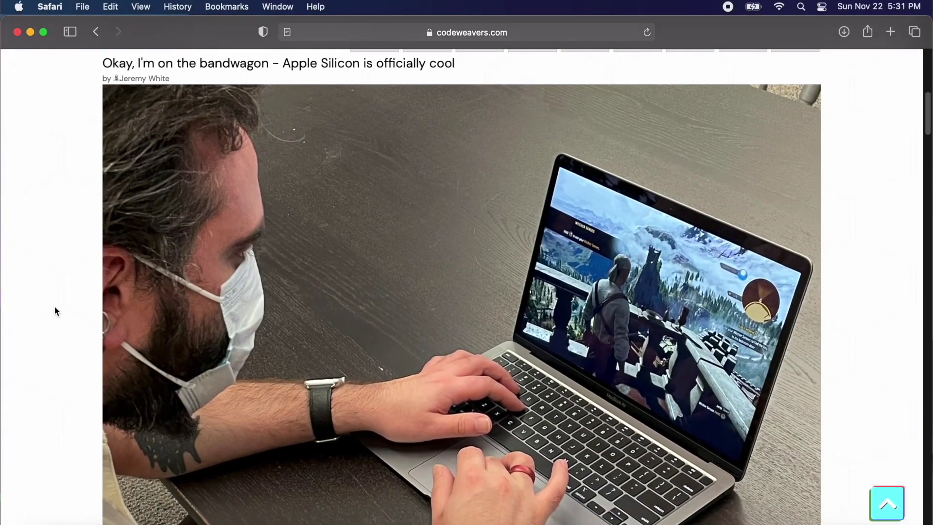
scroll(54, 311, down, 10)
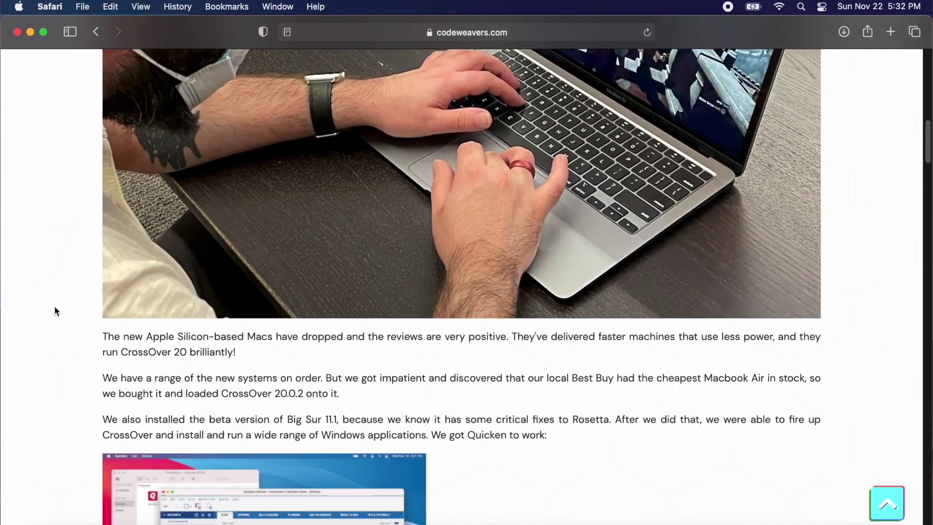
scroll(54, 311, down, 5)
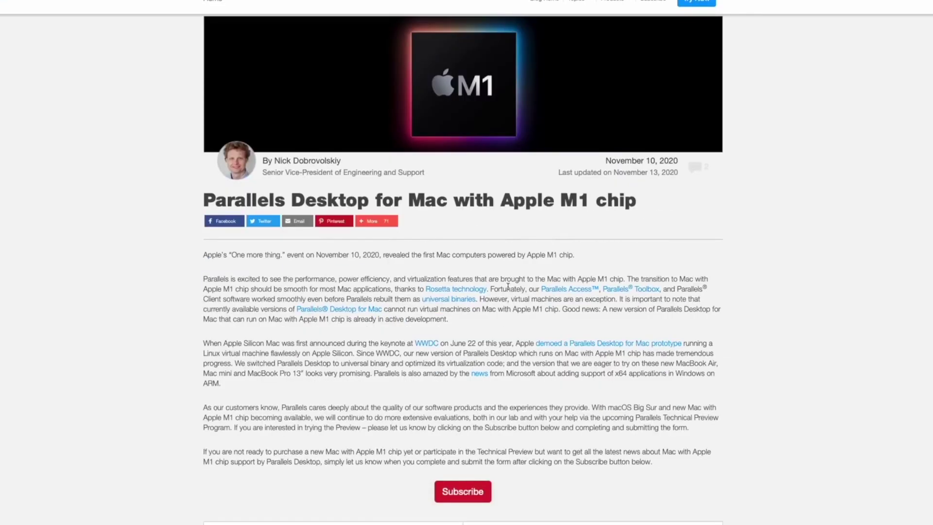
scroll(507, 290, down, 5)
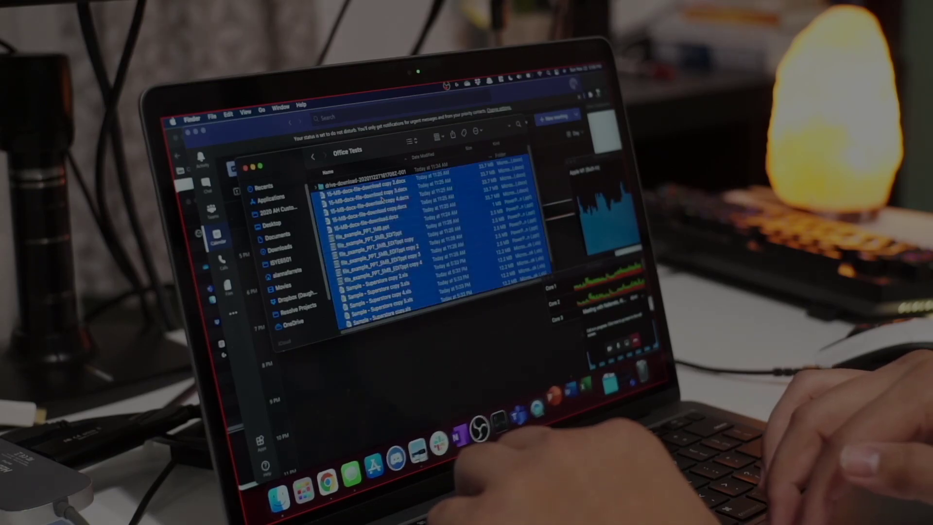
Open all selected Office Tests documents at once with Cmd+O.
key(super+o)
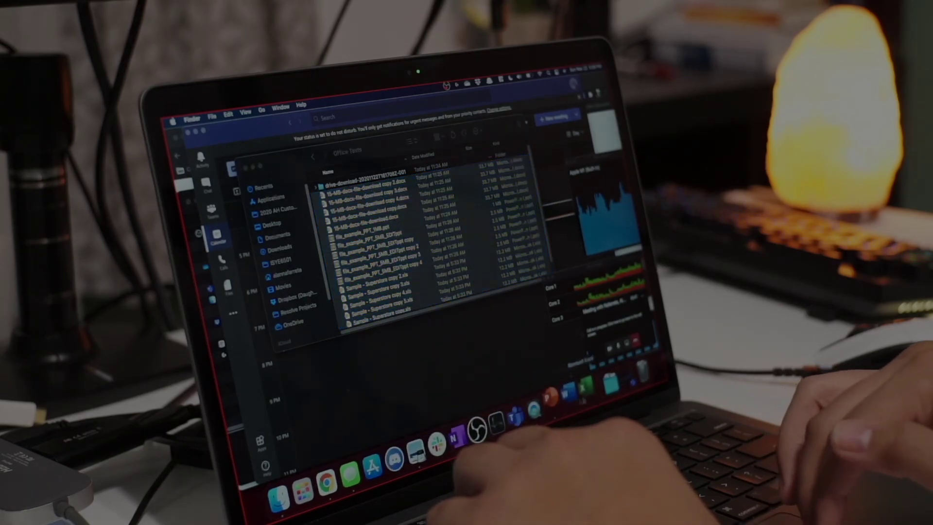